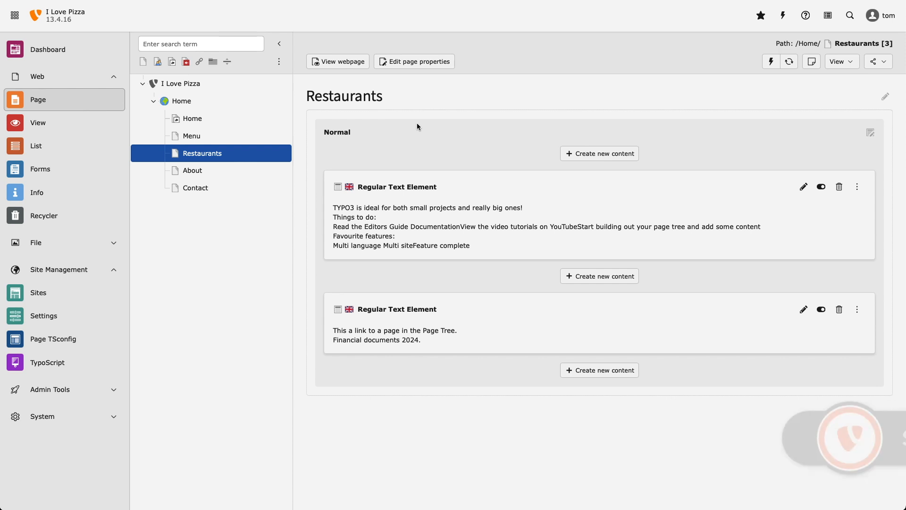
Step: Open the language settings in the site configuration of the Home site with identifier pizza
click(97, 291)
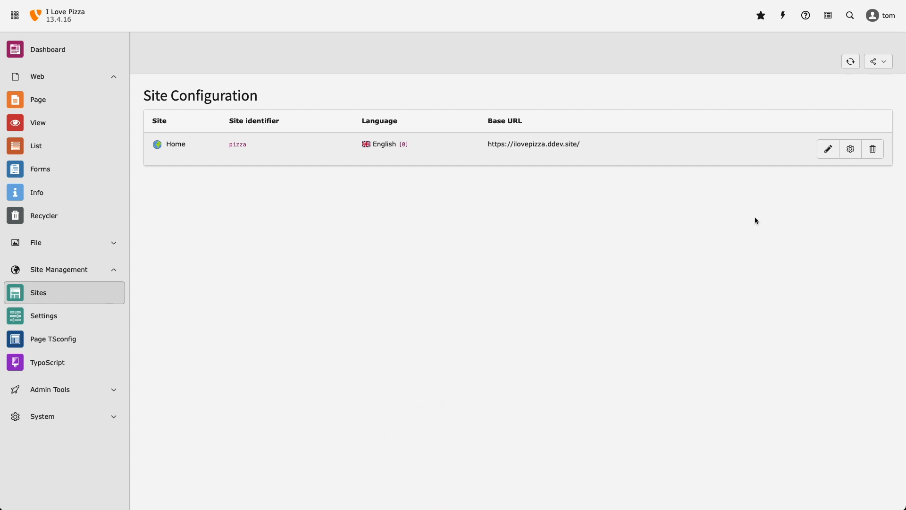
click(827, 148)
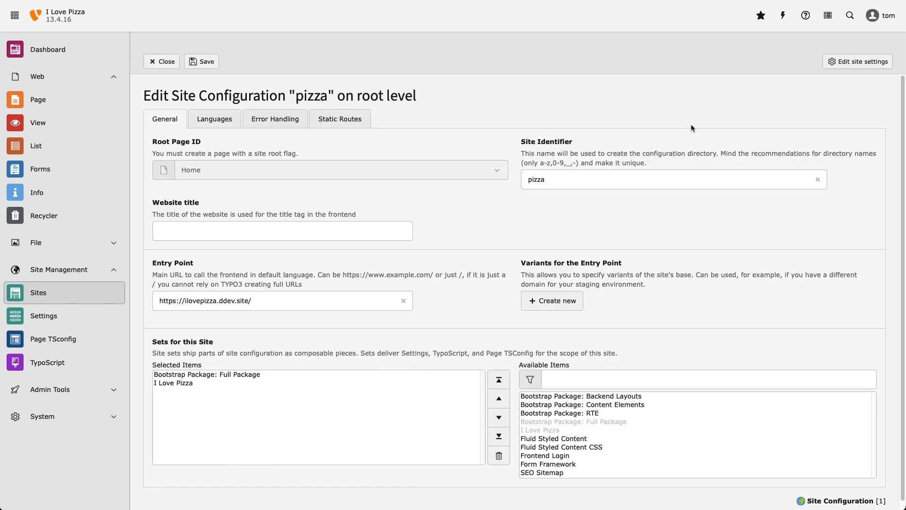
click(217, 122)
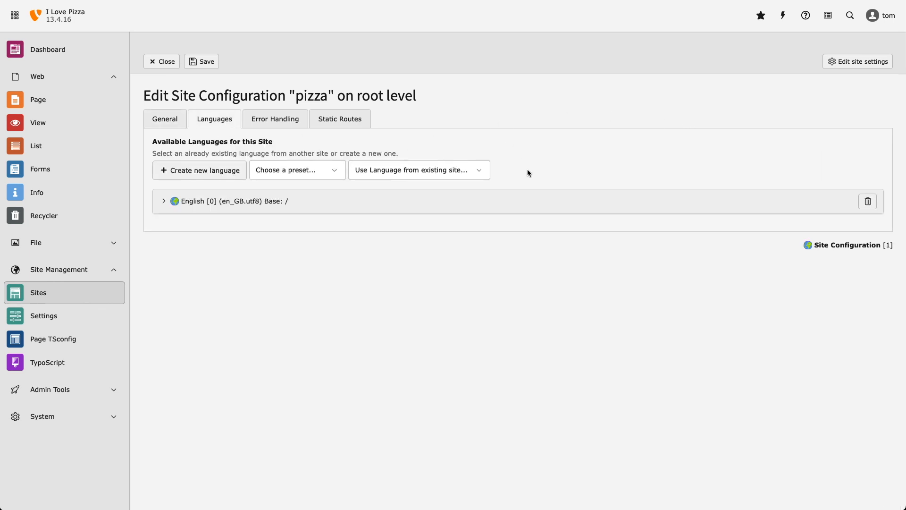
Step: Examine the English language entry's locale, entry point, website title and flag settings, and collapse the entry again
click(163, 200)
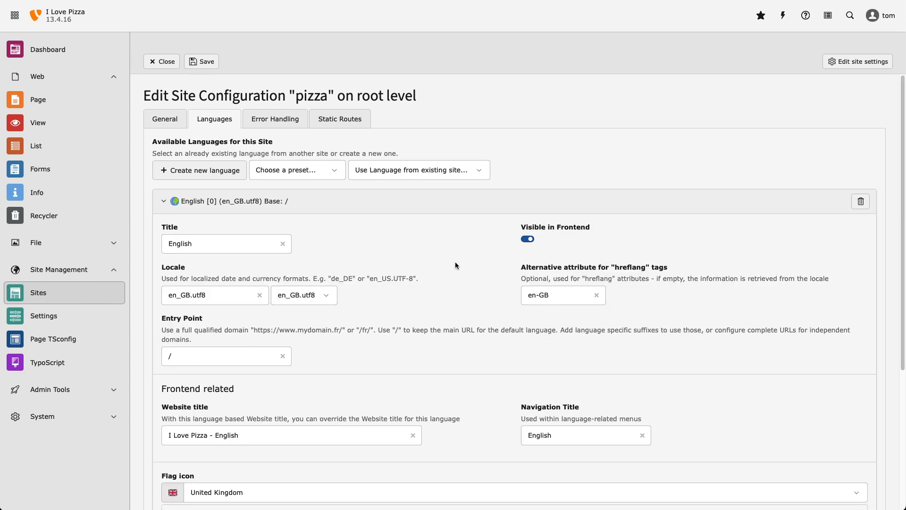
scroll(455, 265, down, 3)
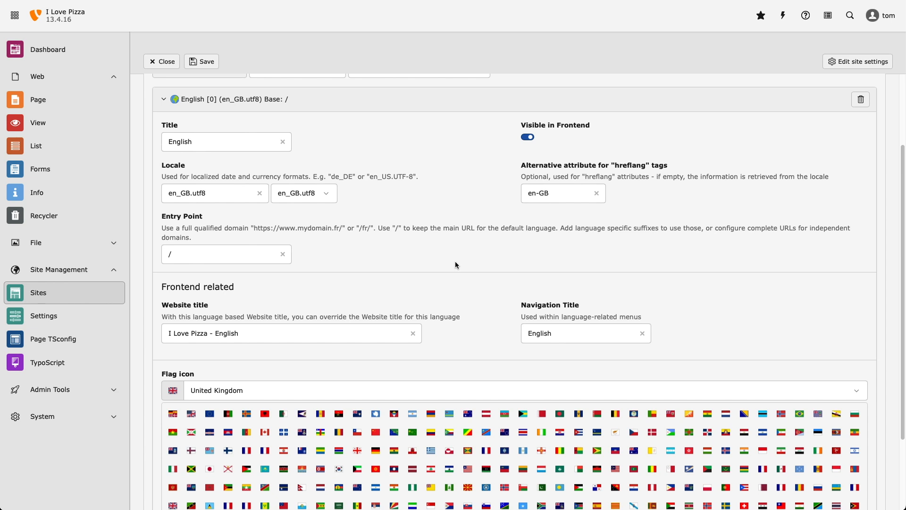
scroll(455, 262, down, 1)
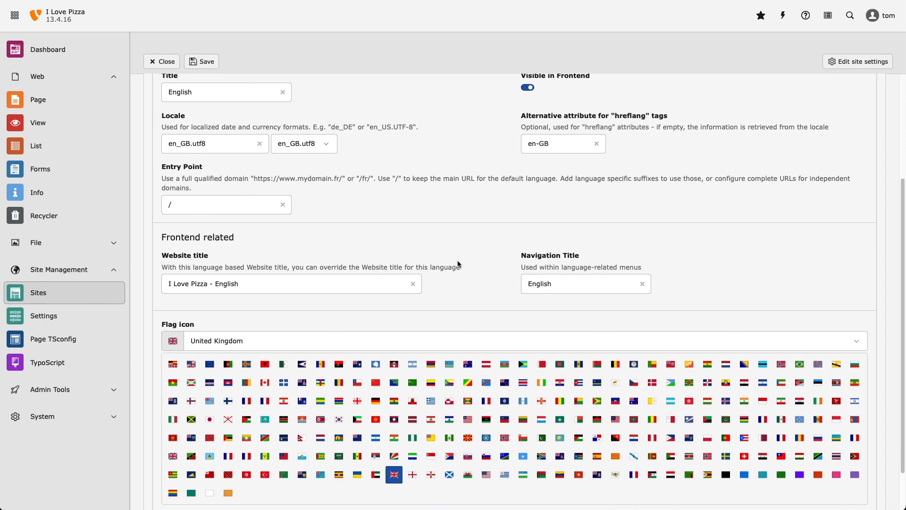
scroll(459, 262, up, 3)
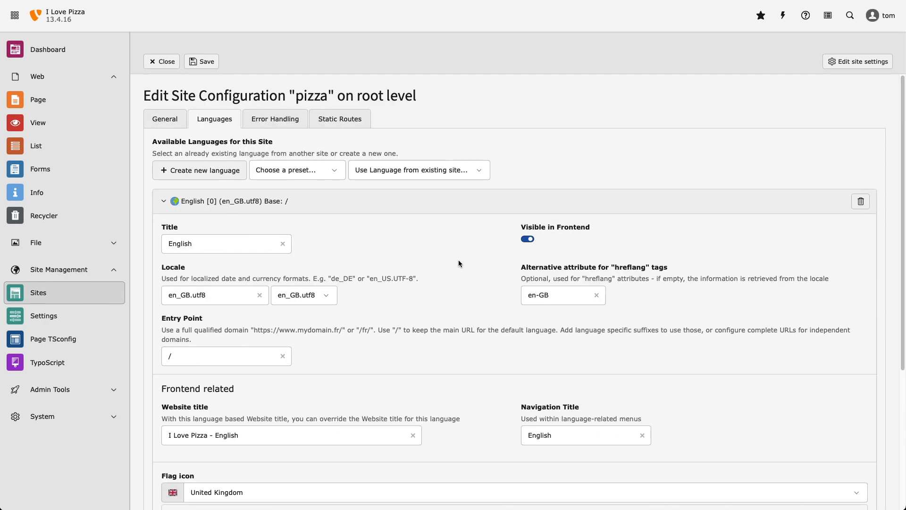
click(163, 202)
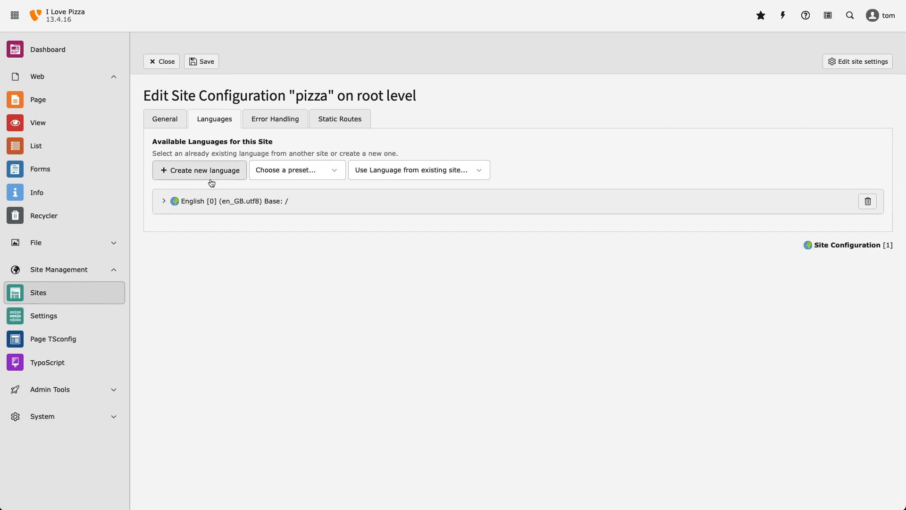
Step: Add Welsh as a new site language from the available presets
click(446, 174)
click(447, 176)
click(444, 183)
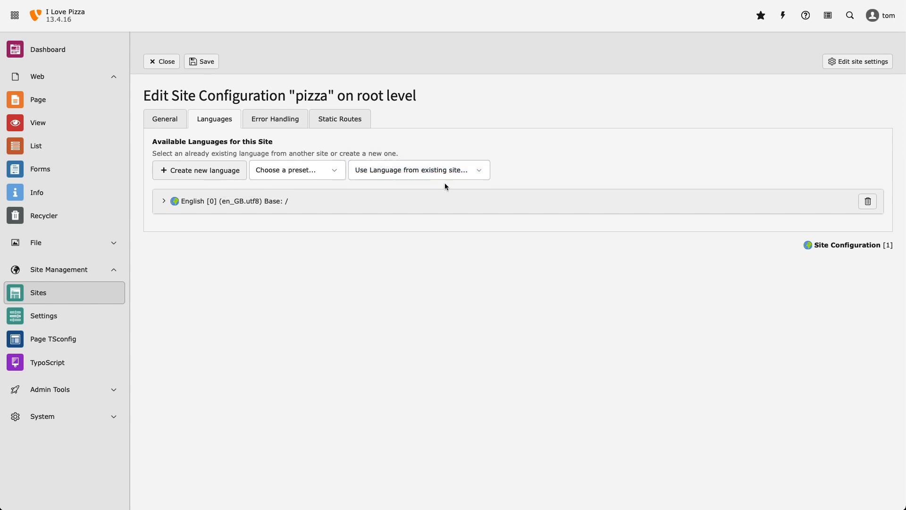
click(315, 171)
scroll(316, 195, down, 5)
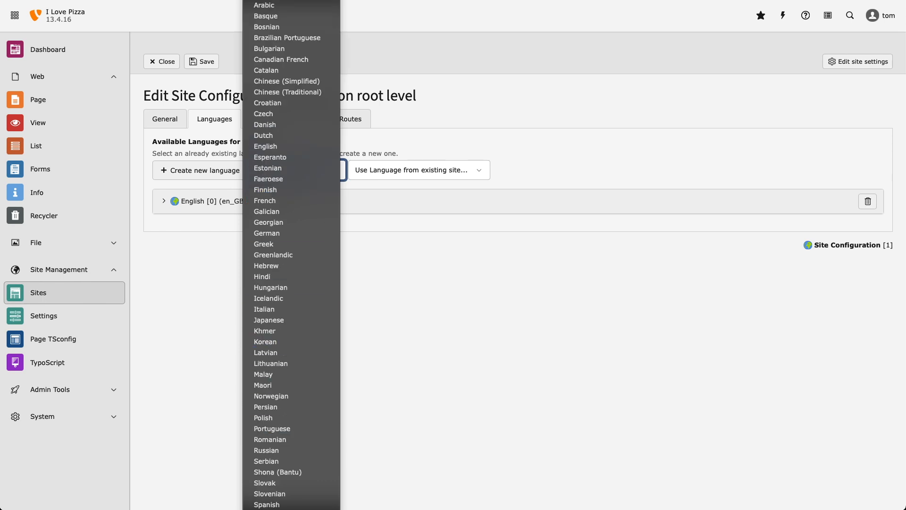
click(278, 508)
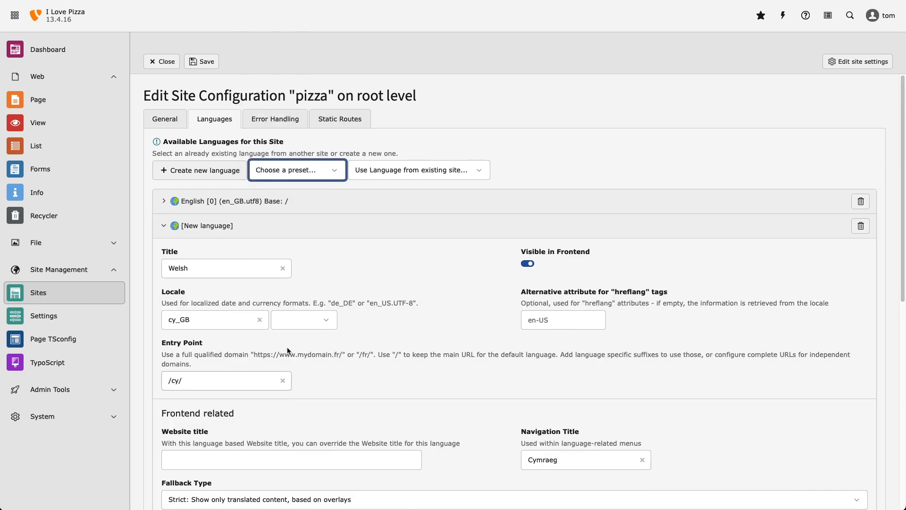
Step: Review the new Welsh language's settings, keep the Strict fallback type, and save the site configuration
click(373, 284)
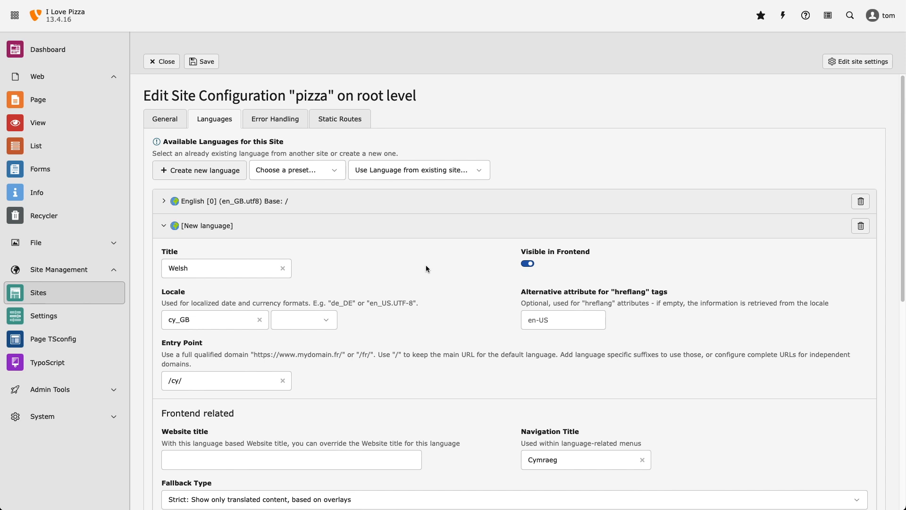
scroll(425, 265, down, 3)
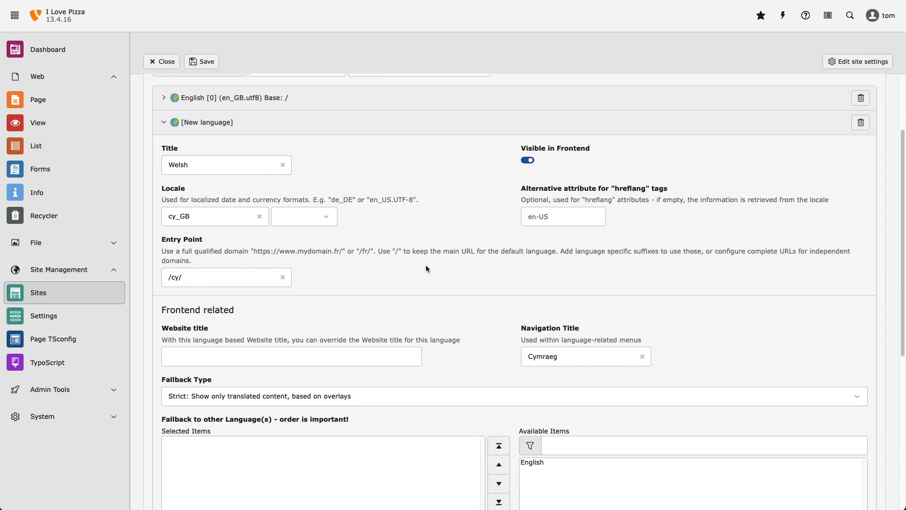
scroll(471, 281, down, 2)
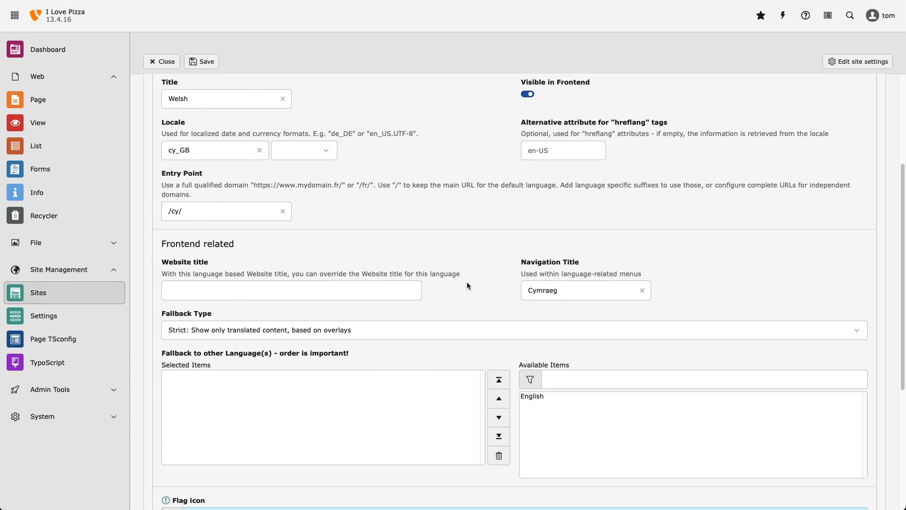
click(456, 331)
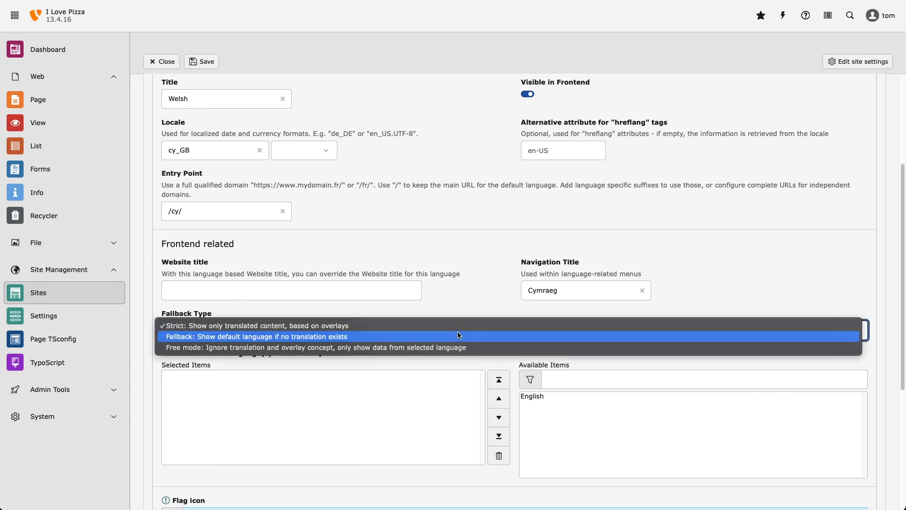
click(463, 295)
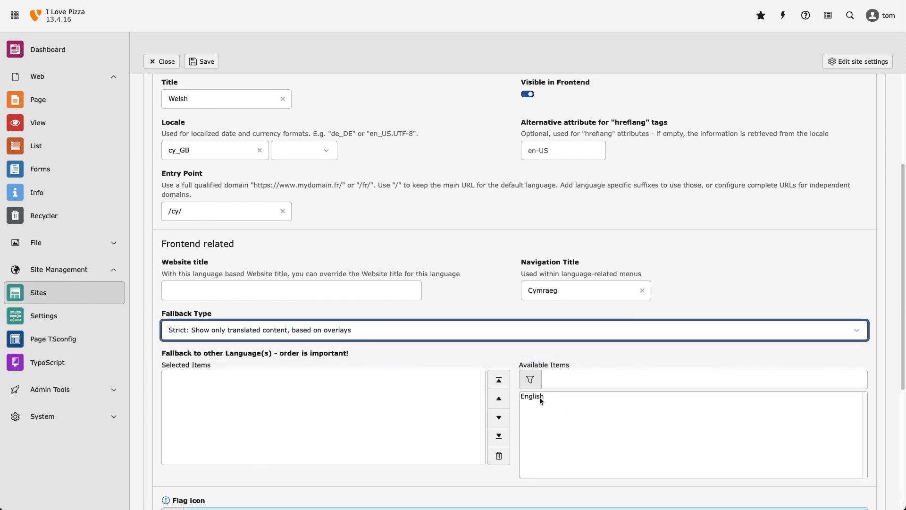
scroll(488, 305, down, 4)
click(488, 307)
scroll(488, 307, up, 8)
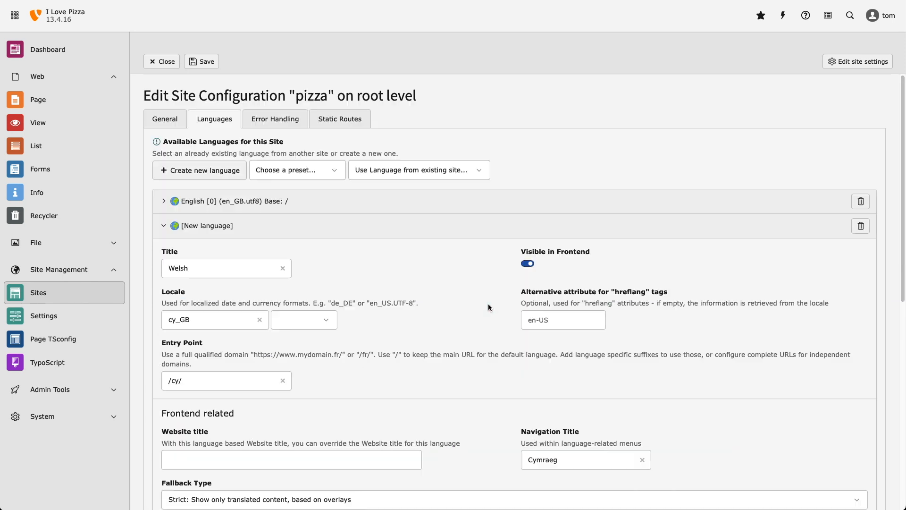
click(203, 62)
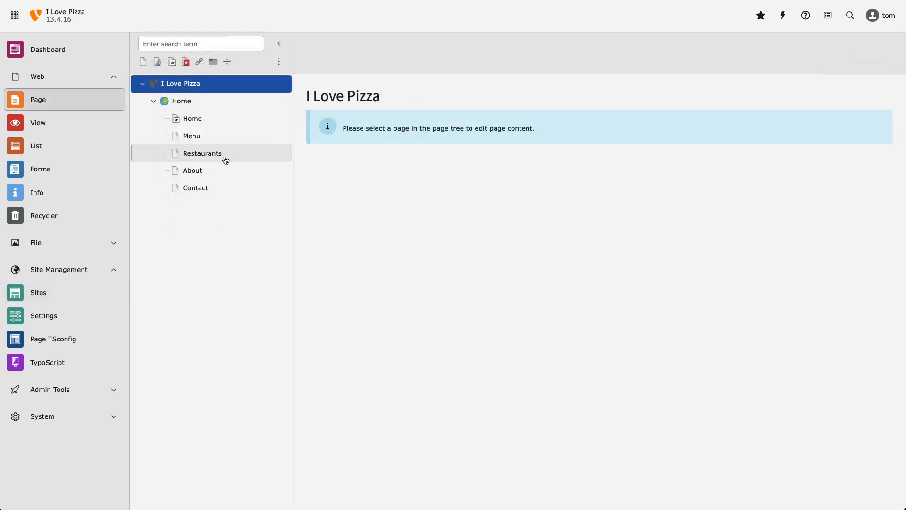
Step: Show the Restaurants page in Language Comparison mode and create a Welsh translation of it
click(227, 158)
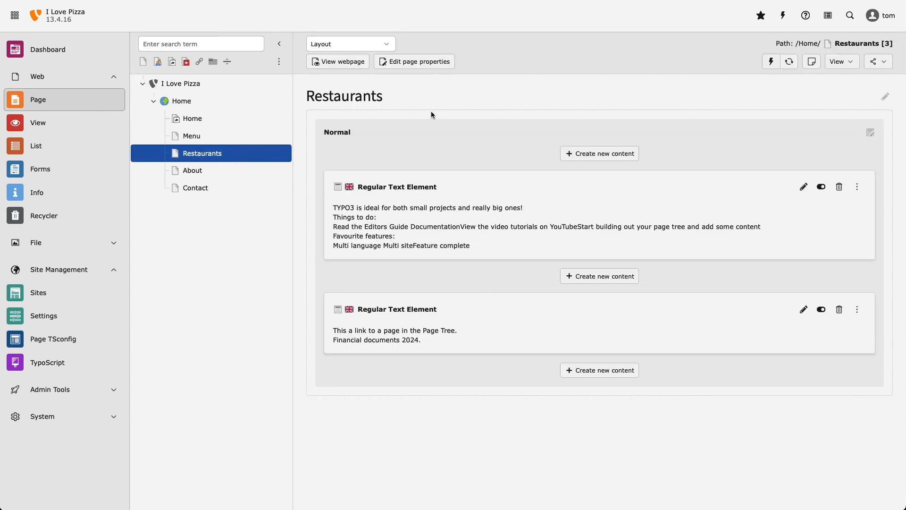
click(385, 44)
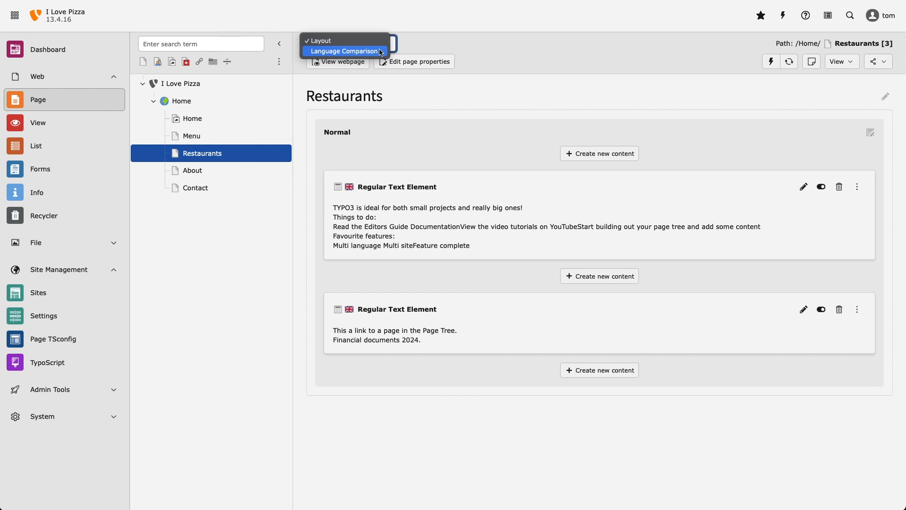
click(382, 52)
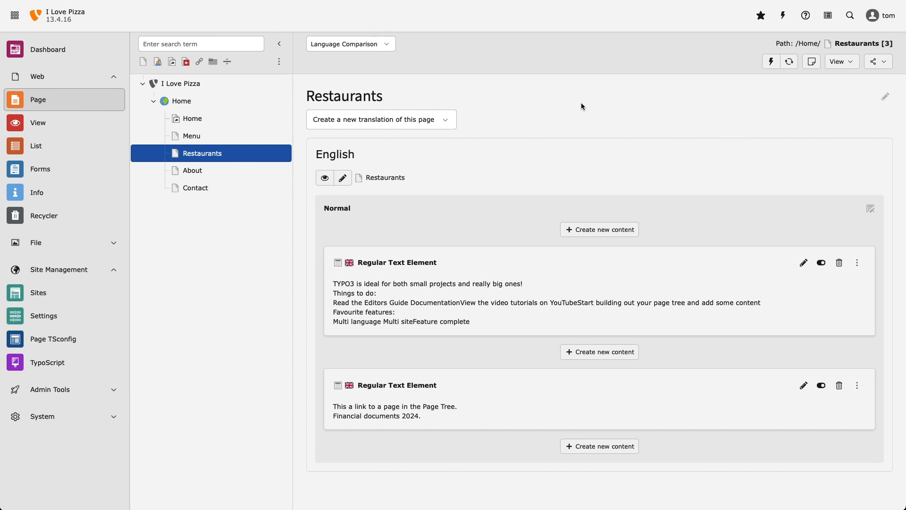
click(450, 120)
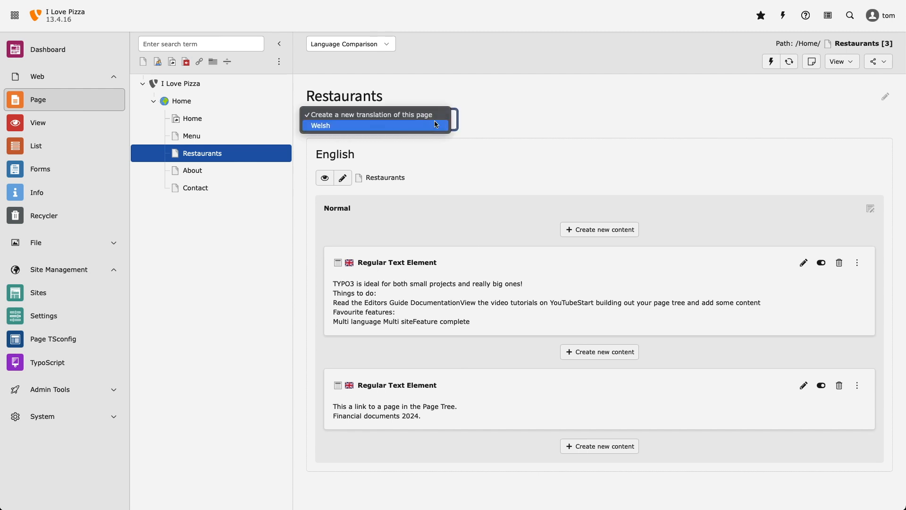
click(451, 126)
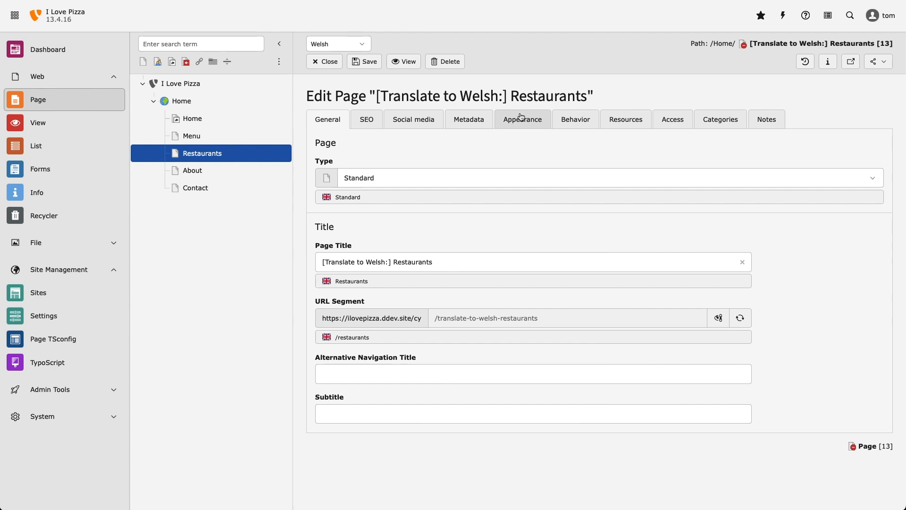
Step: Set the page title of the Welsh Restaurants translation to "Bwytai"
click(454, 261)
drag(457, 260, 289, 259)
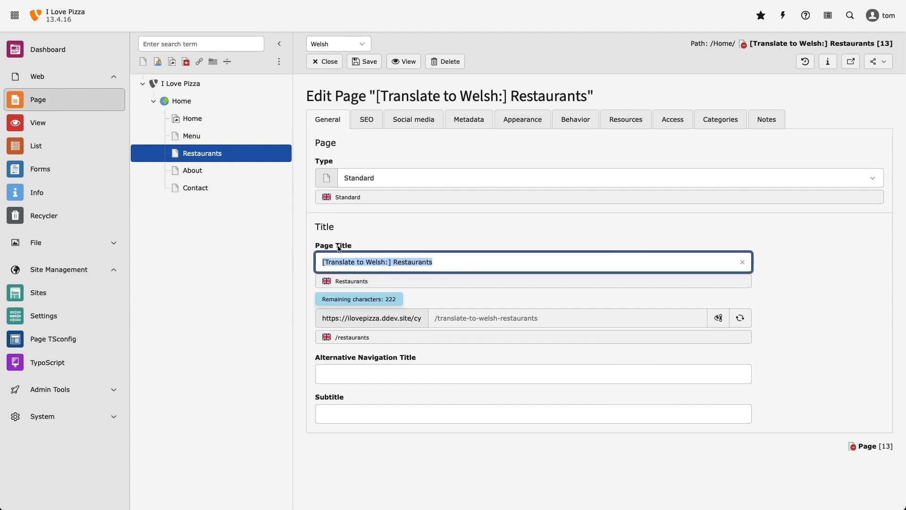
text(Bwytai)
click(462, 238)
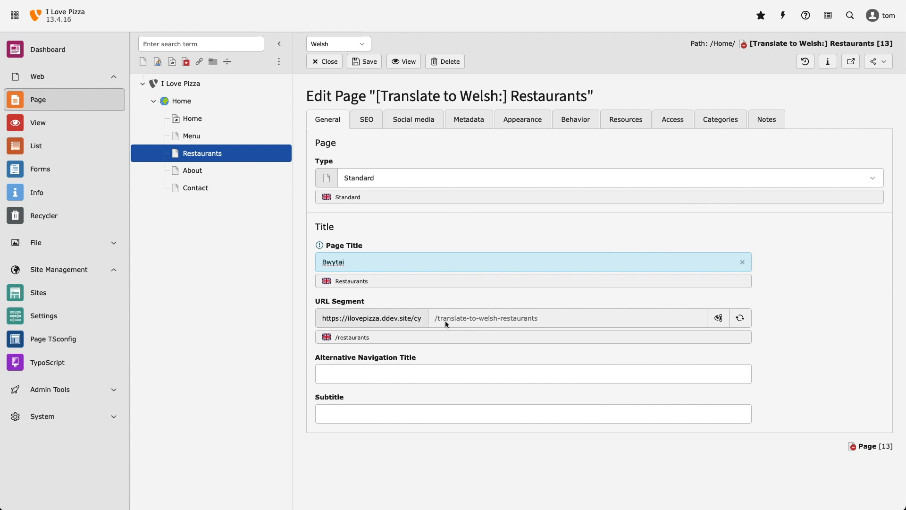
Step: Recalculate the Welsh page's URL segment from its title, and save and close the page properties
click(740, 318)
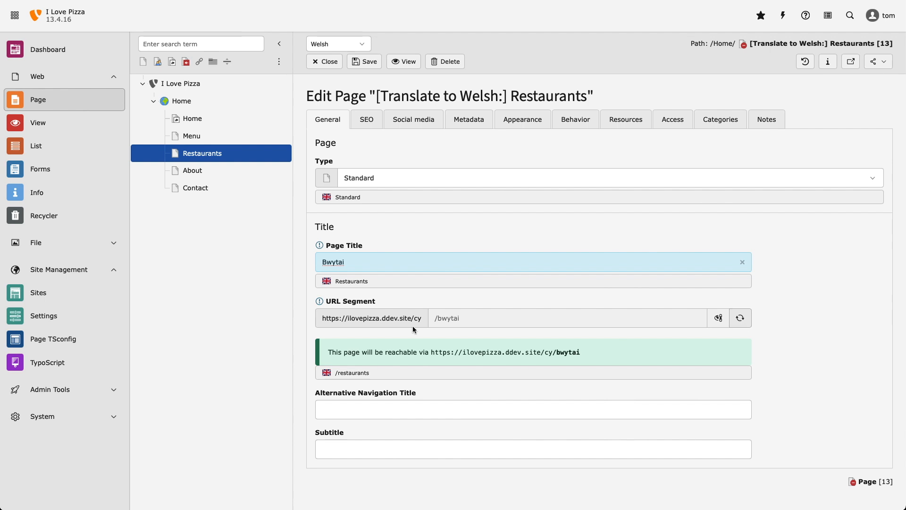
click(791, 307)
click(373, 64)
click(325, 61)
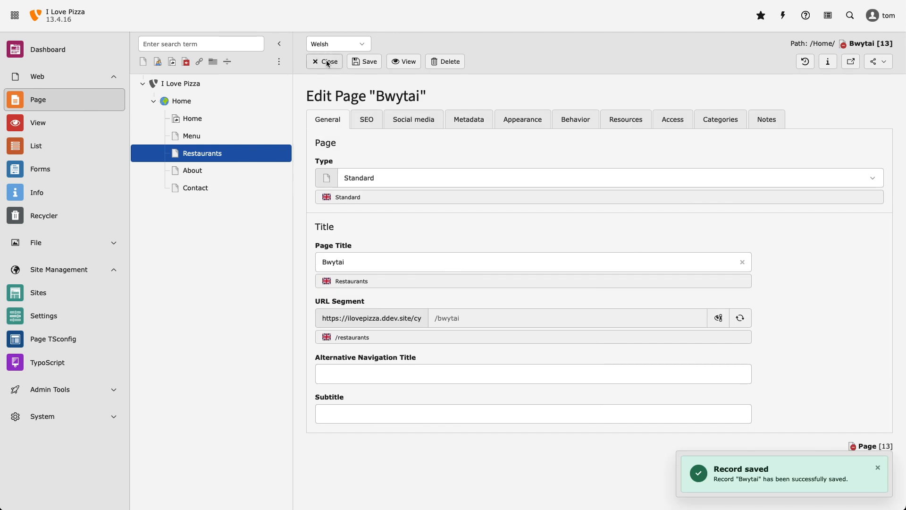
Step: Display all languages of the Restaurants page side by side in the language comparison
click(386, 44)
click(330, 42)
click(335, 63)
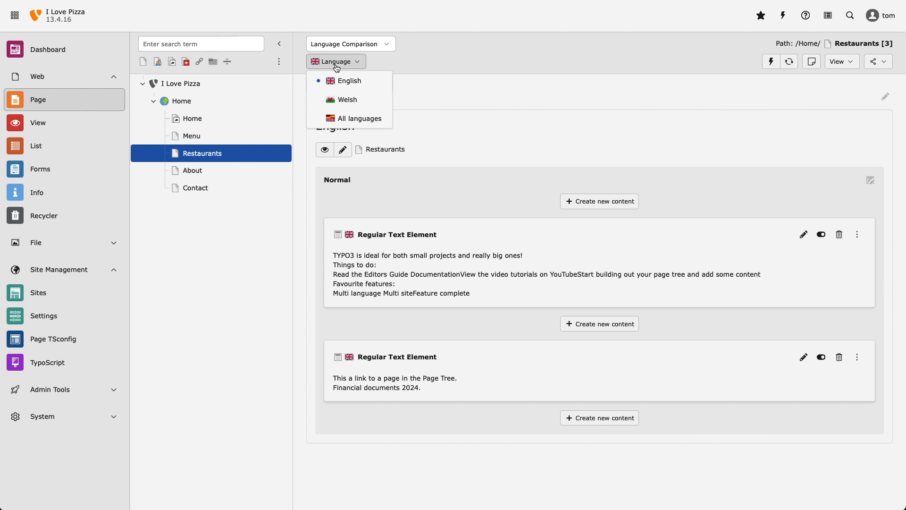
click(356, 118)
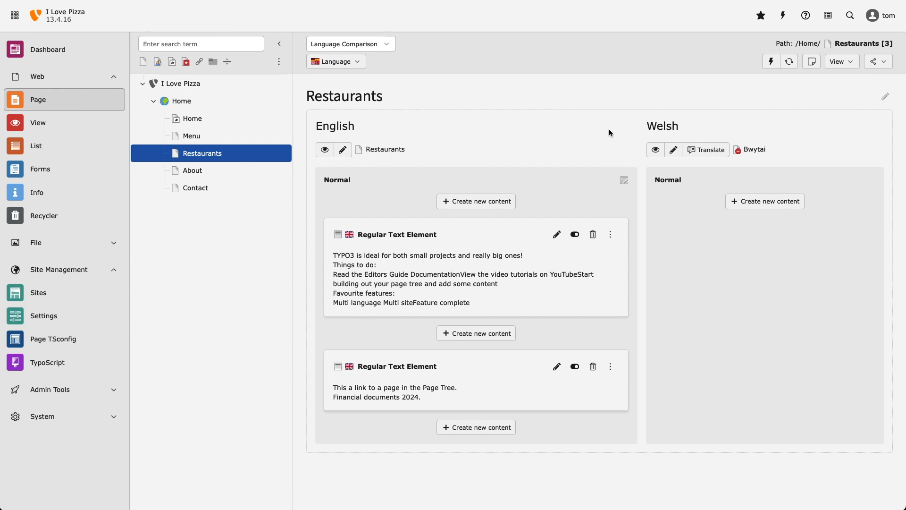
Step: Localize both content elements of the Restaurants page into Welsh using the Translate mode
click(708, 149)
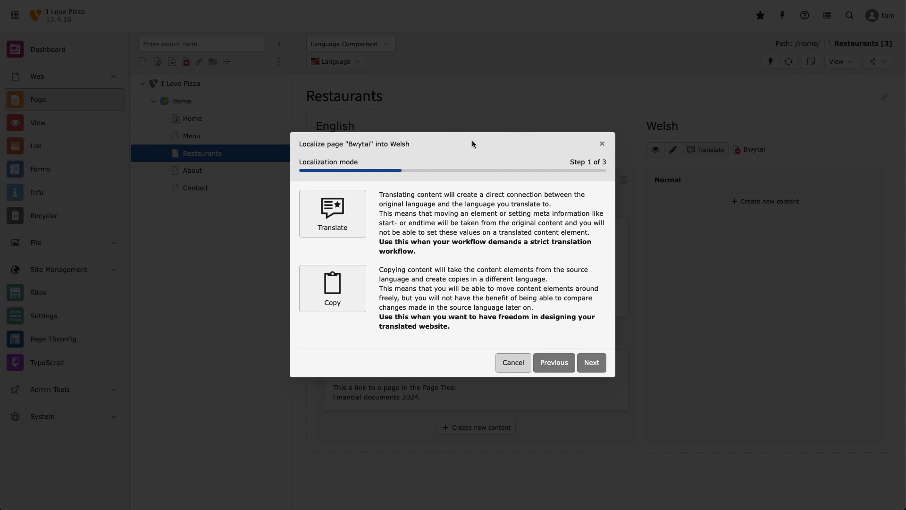
click(347, 219)
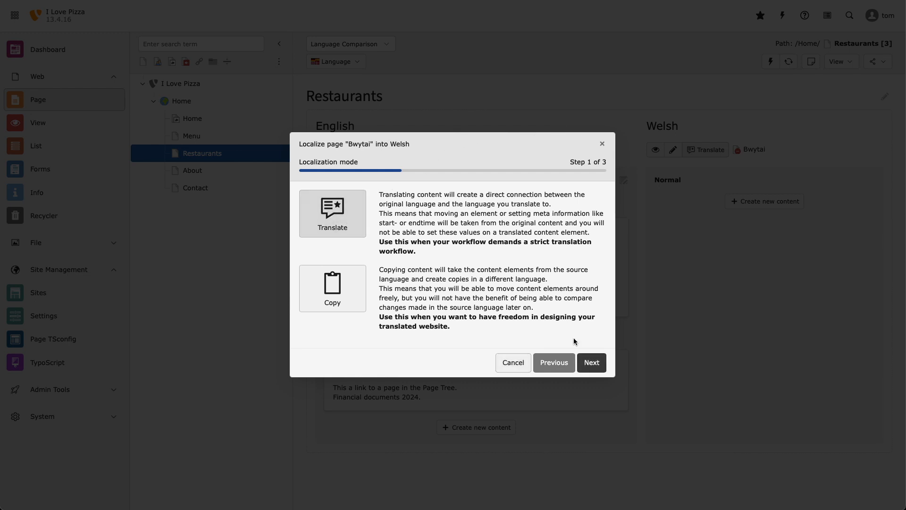
click(600, 366)
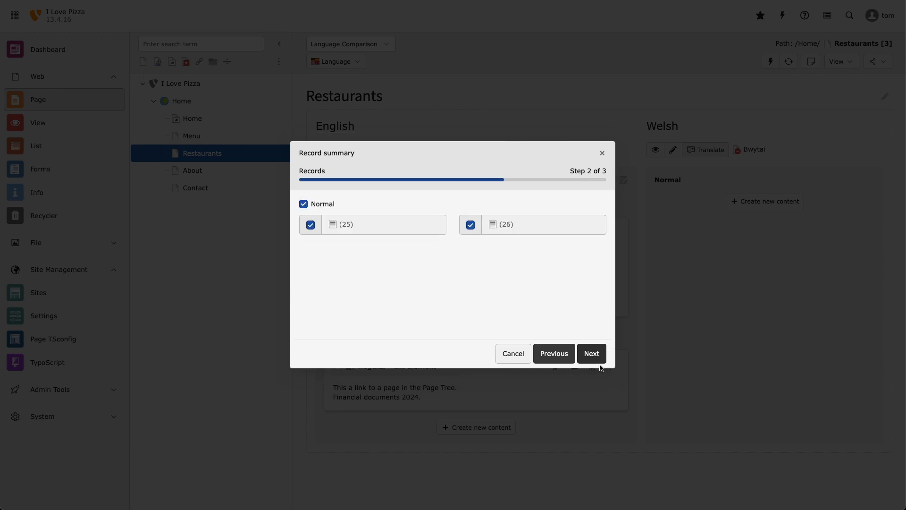
click(593, 357)
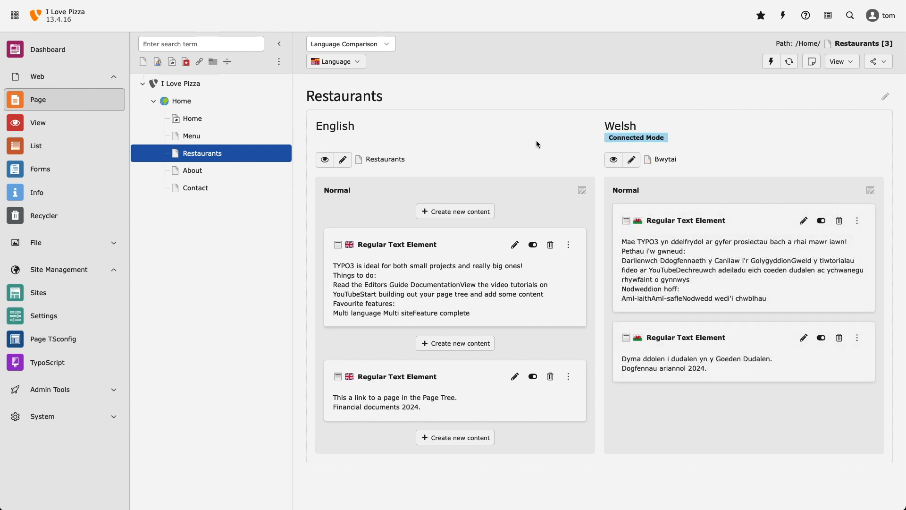
Step: Move the English page-link text element to the top of the Normal column, and move the TYPO3 text element back above it
drag(410, 376, 428, 215)
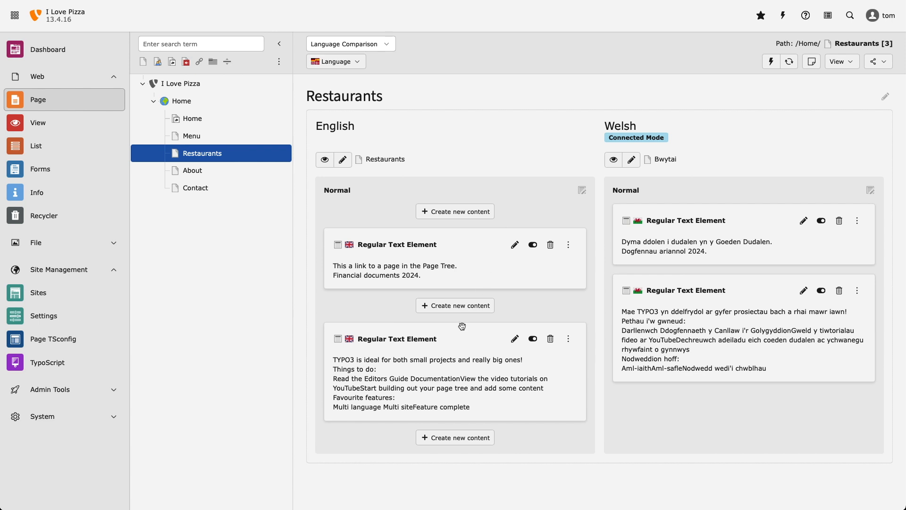
drag(453, 330, 452, 285)
drag(452, 222, 455, 211)
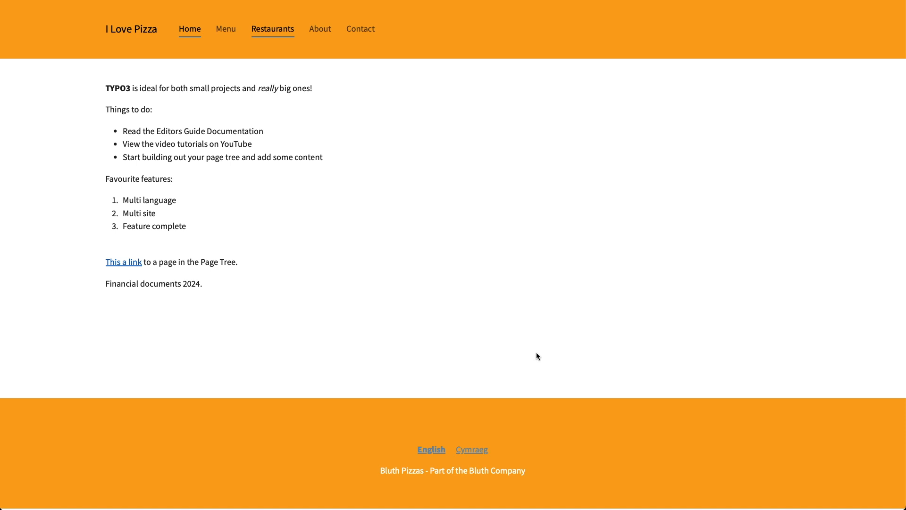
Step: View the Cymraeg version of the Restaurants page on the website
click(472, 450)
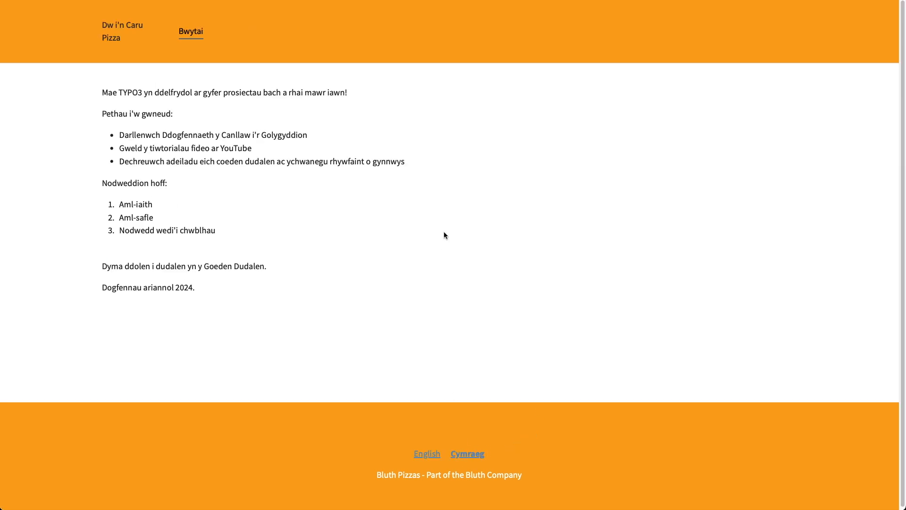